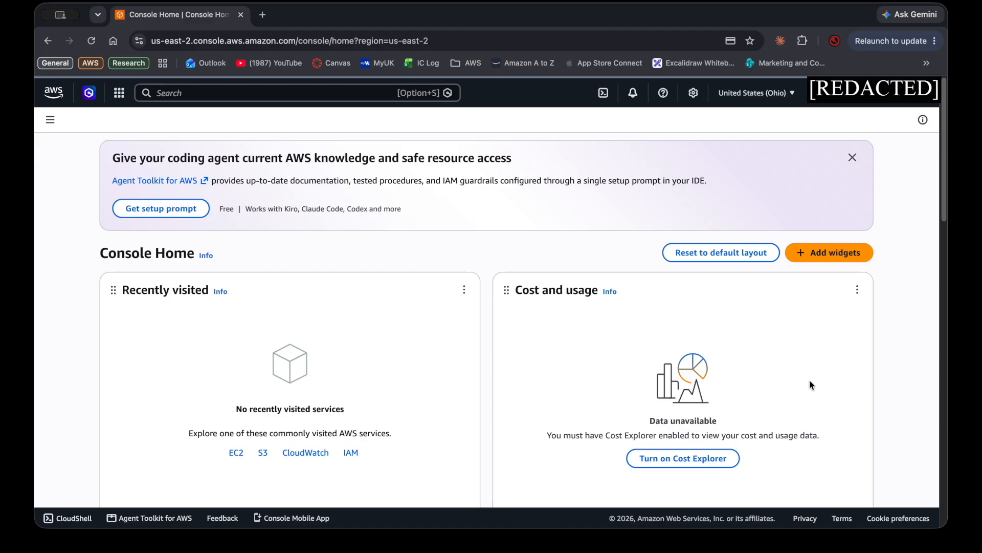
# - Turn on Cost Explorer from the Cost and usage widget and look over the Billing and Cost Management home page
pyautogui.scroll(-3, 809, 379)
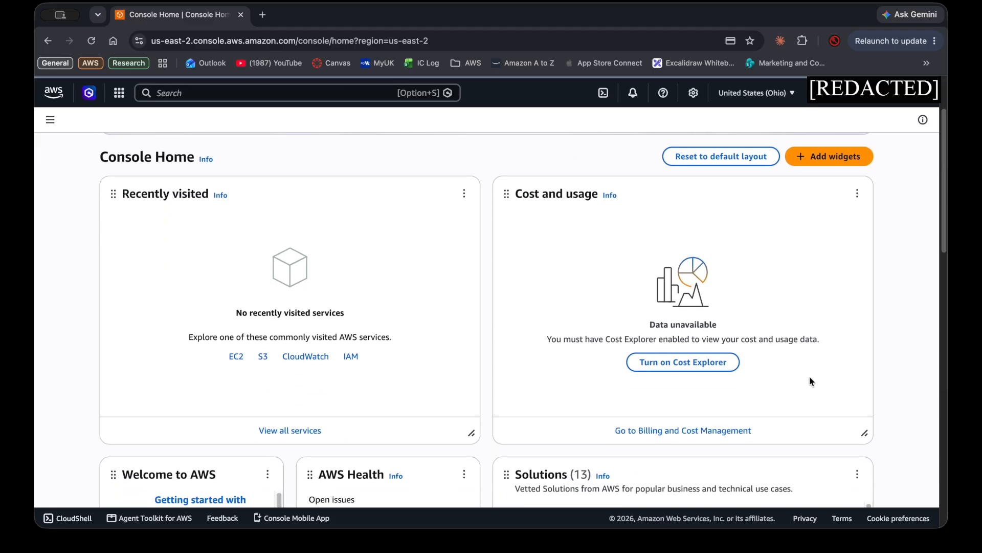
pyautogui.click(669, 365)
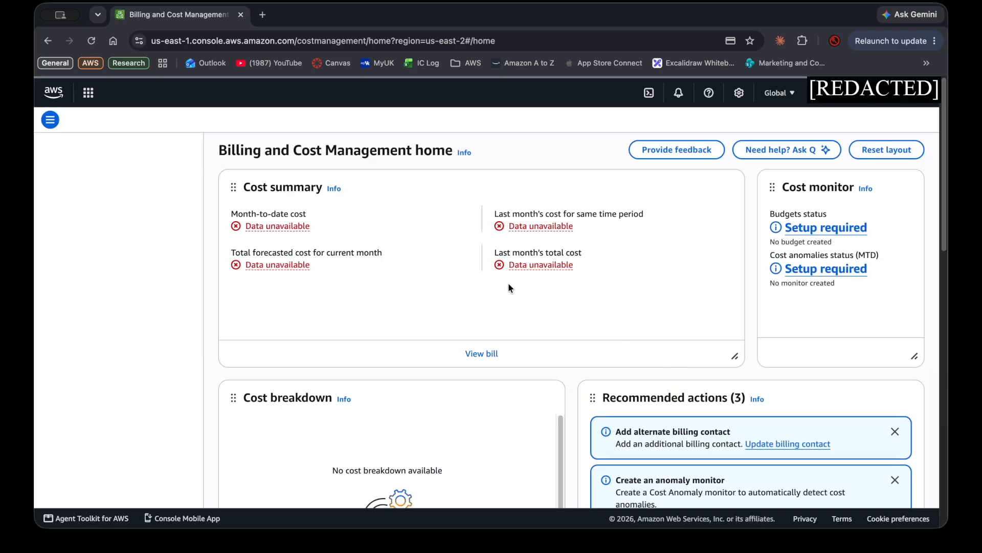
pyautogui.scroll(-10, 403, 341)
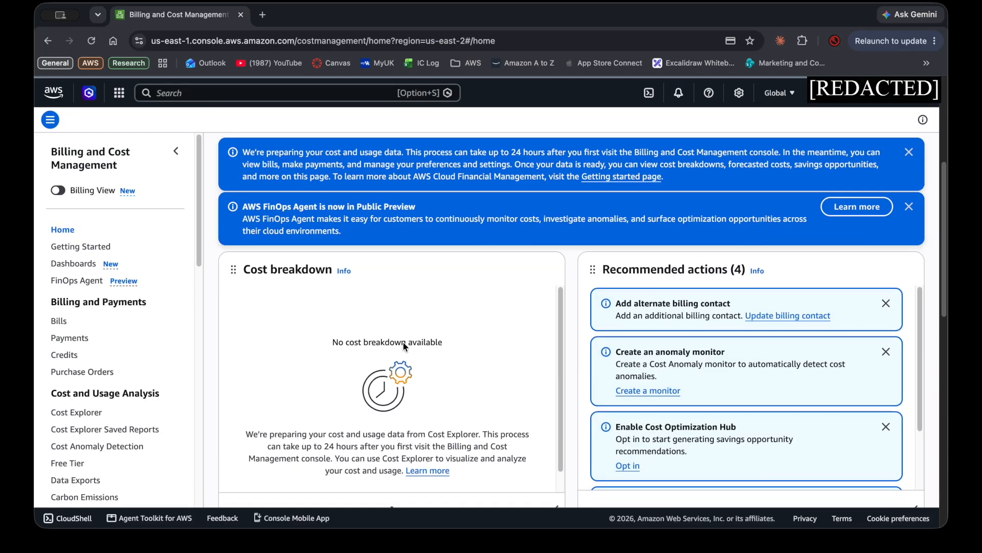
pyautogui.scroll(10, 411, 410)
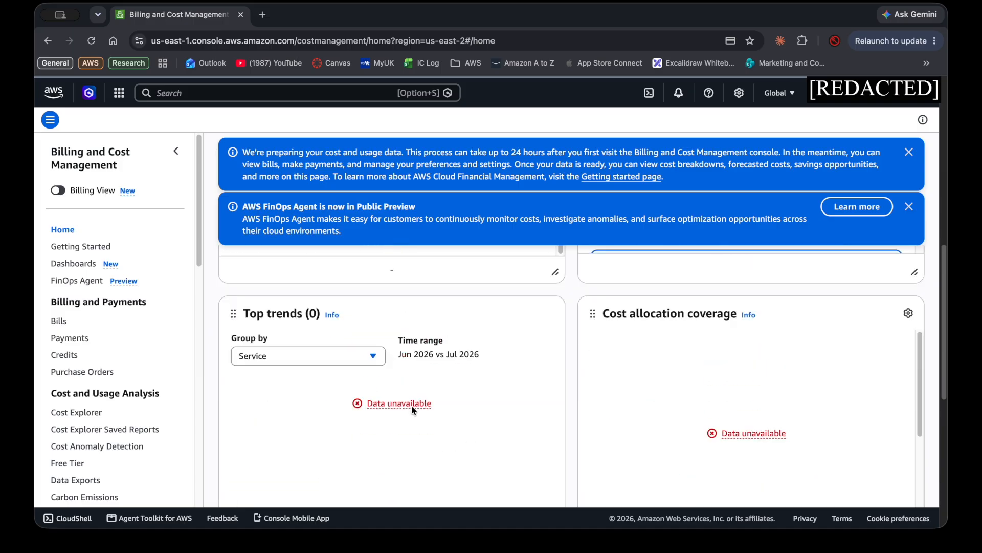
pyautogui.scroll(-2, 70, 290)
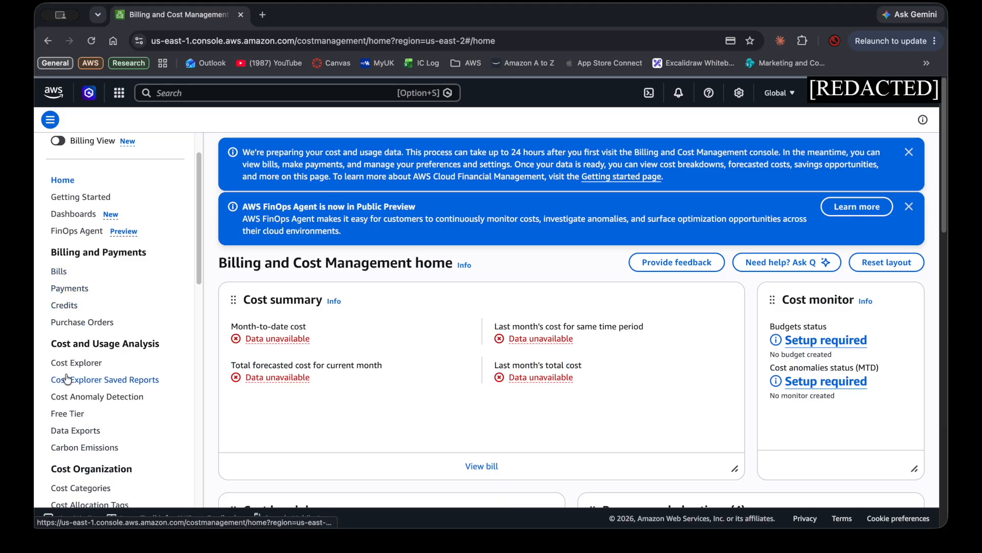
pyautogui.scroll(-5, 201, 353)
pyautogui.scroll(5, 201, 354)
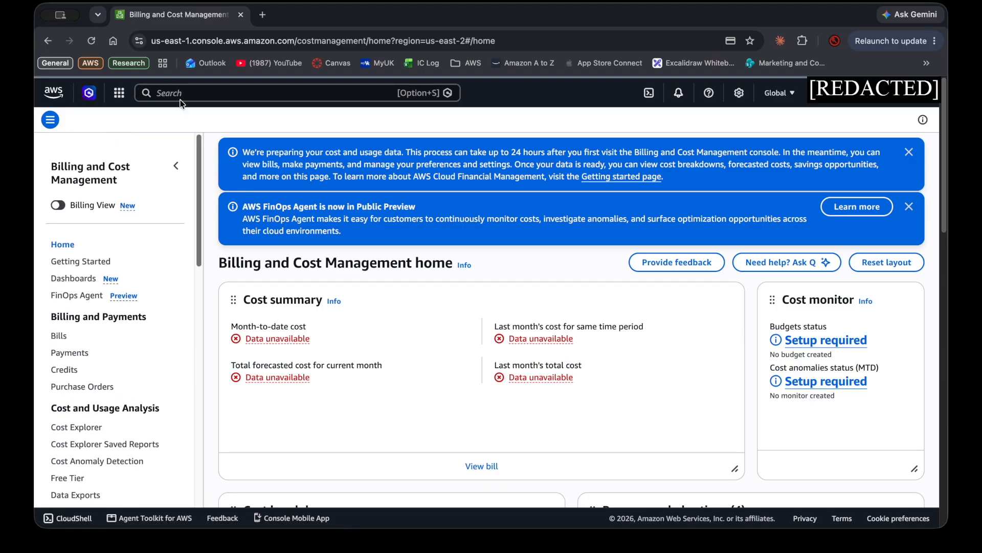
# - Return to Console Home and check the Recently visited and Cost and usage widgets
pyautogui.click(58, 96)
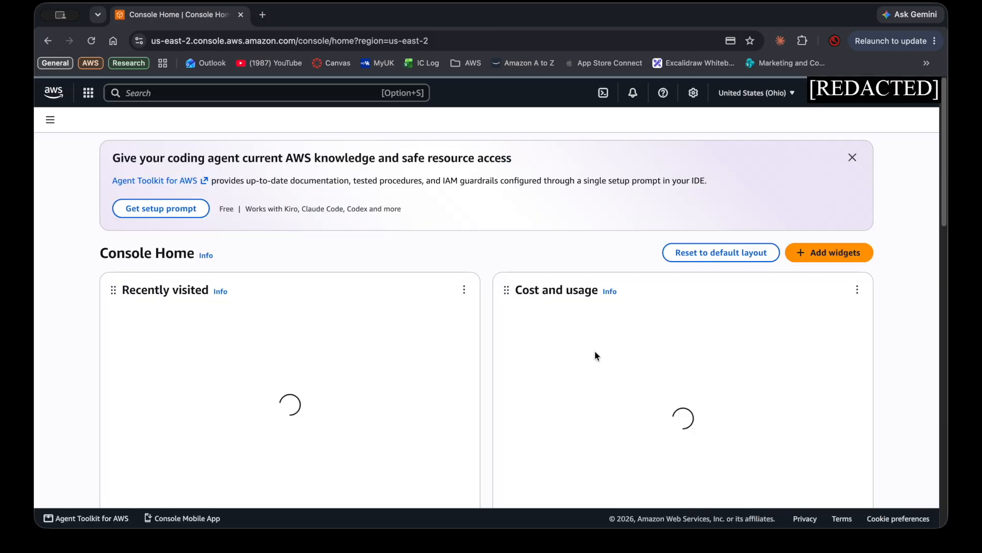
pyautogui.scroll(-2, 585, 301)
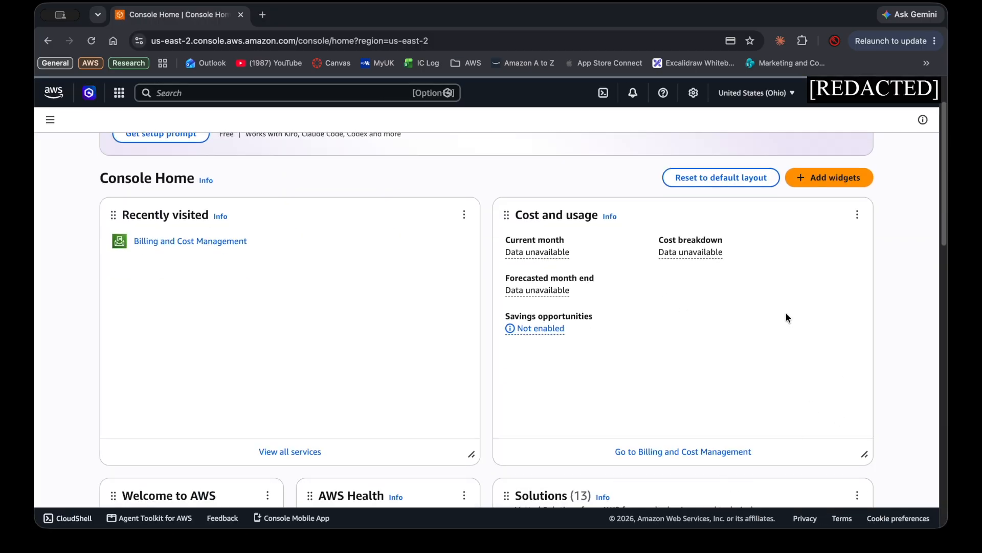
pyautogui.moveTo(319, 248); pyautogui.dragTo(254, 243)
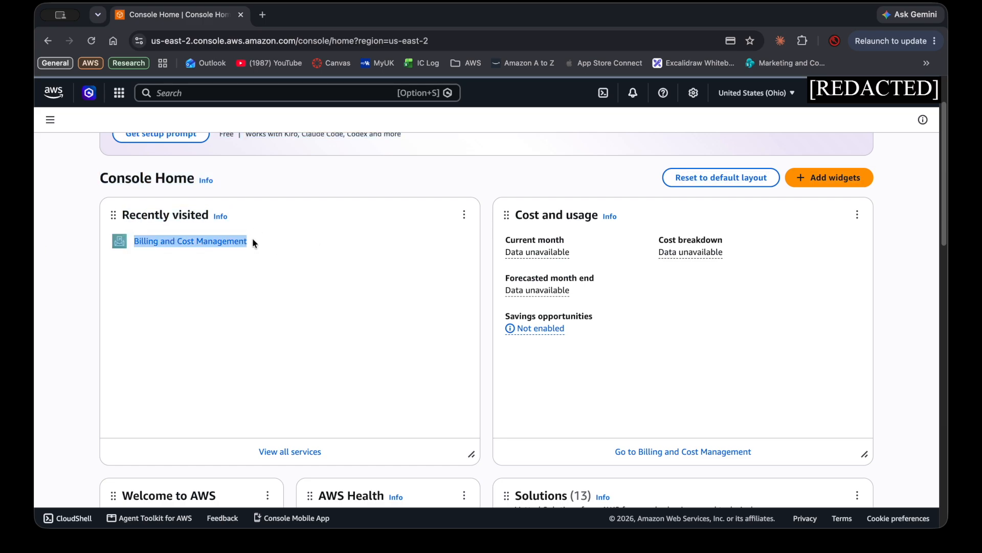
pyautogui.click(264, 243)
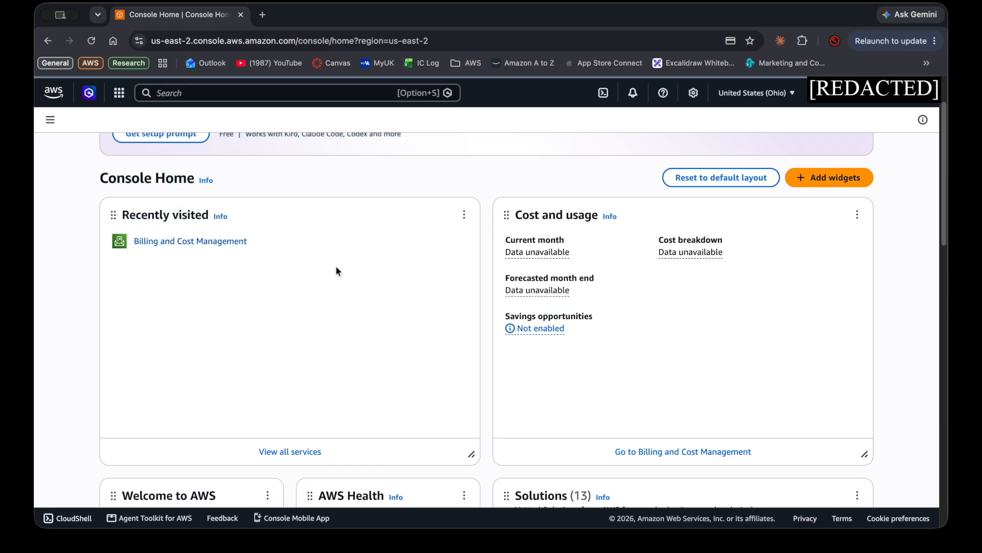
# - Go to Billing and Cost Management and open the Budgets page under Budgets and Planning
pyautogui.click(686, 452)
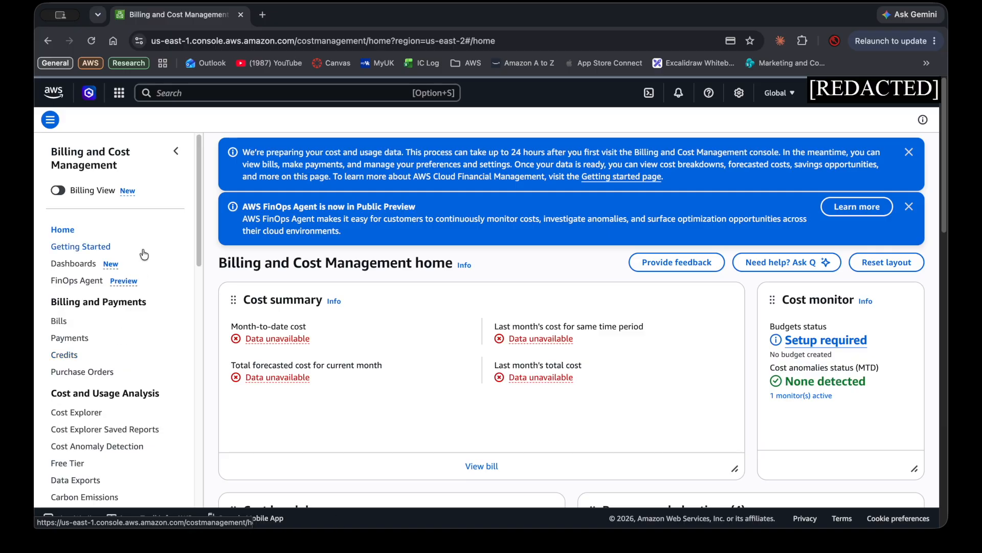
pyautogui.scroll(-5, 139, 237)
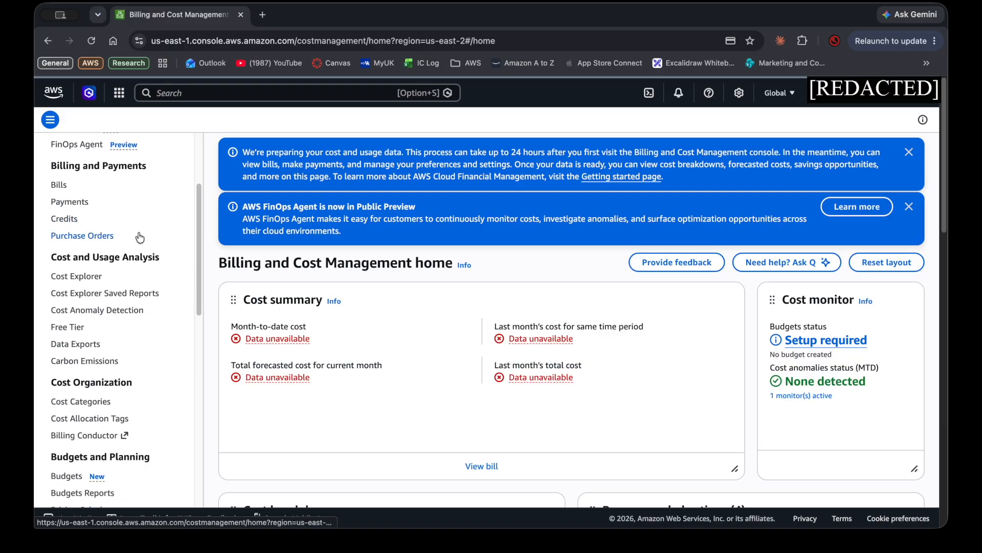
pyautogui.scroll(-4, 139, 236)
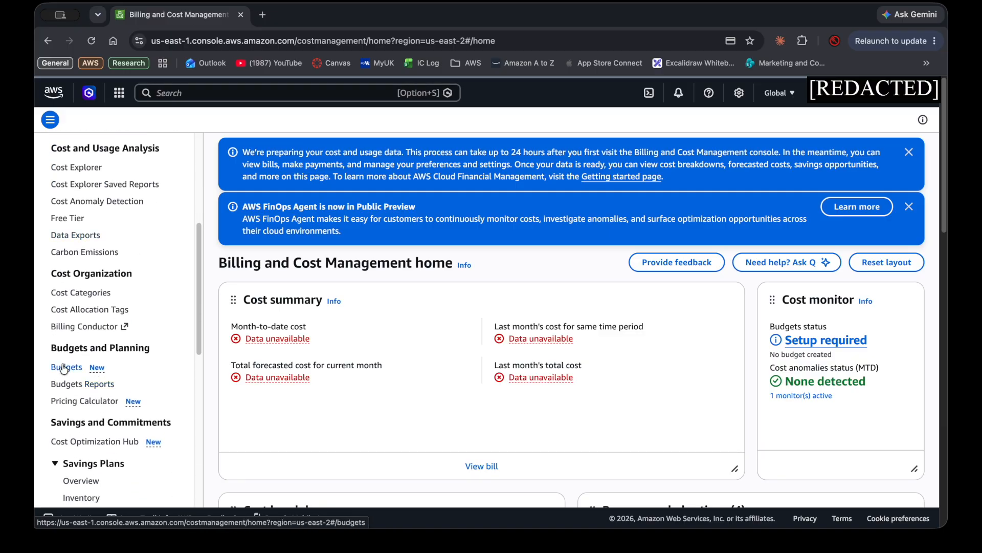
pyautogui.click(62, 367)
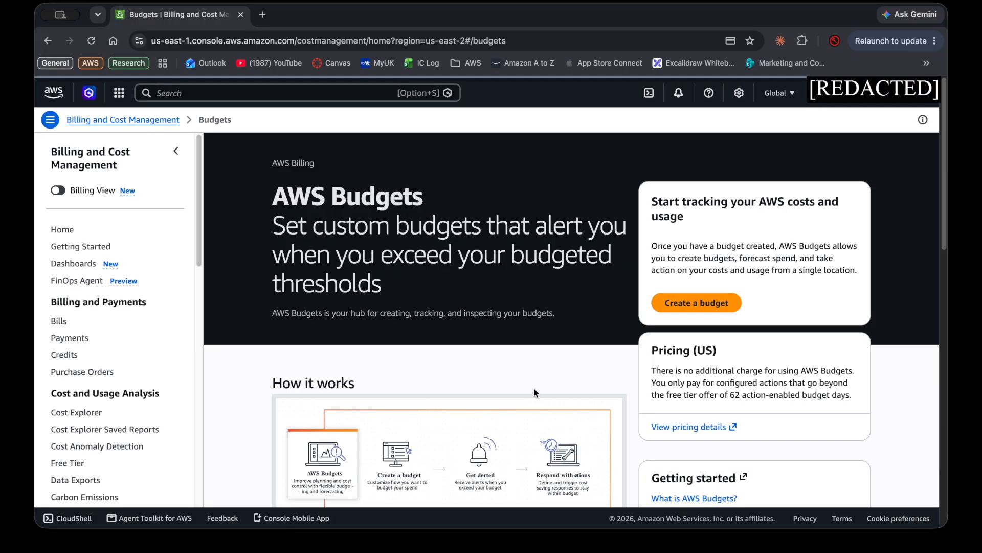
# - Read through the AWS Budgets introduction and start creating a budget
pyautogui.scroll(-4, 533, 392)
pyautogui.scroll(-6, 534, 389)
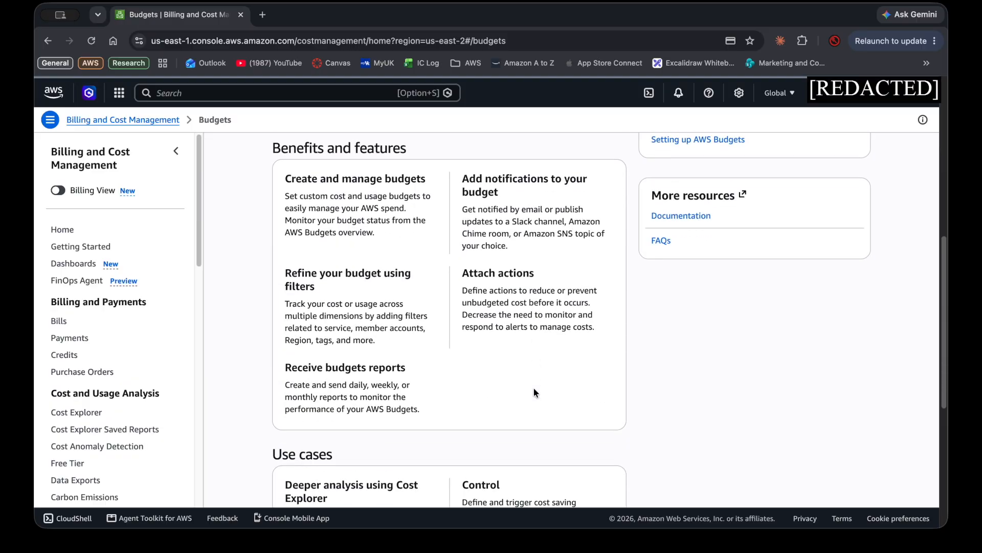
pyautogui.scroll(9, 534, 389)
pyautogui.scroll(1, 533, 392)
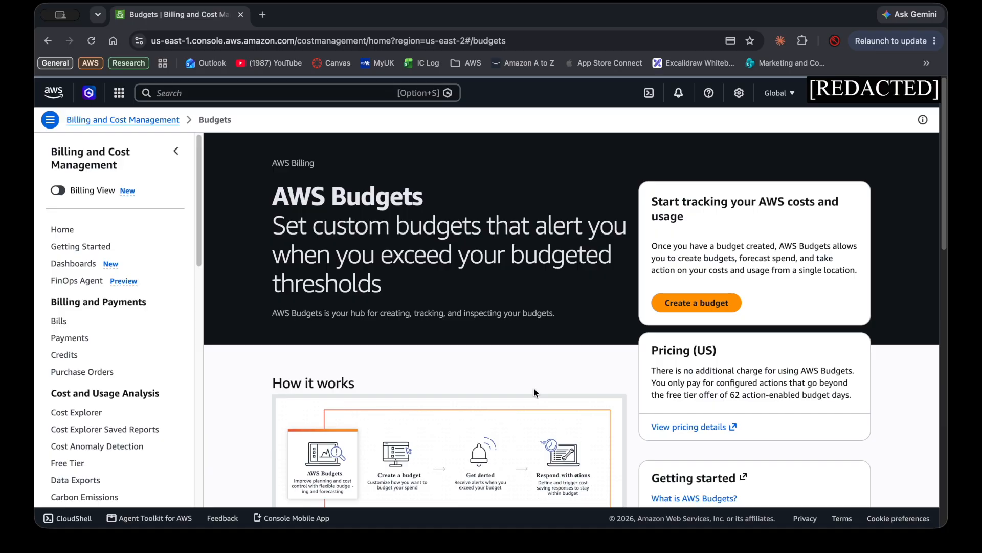
pyautogui.click(705, 307)
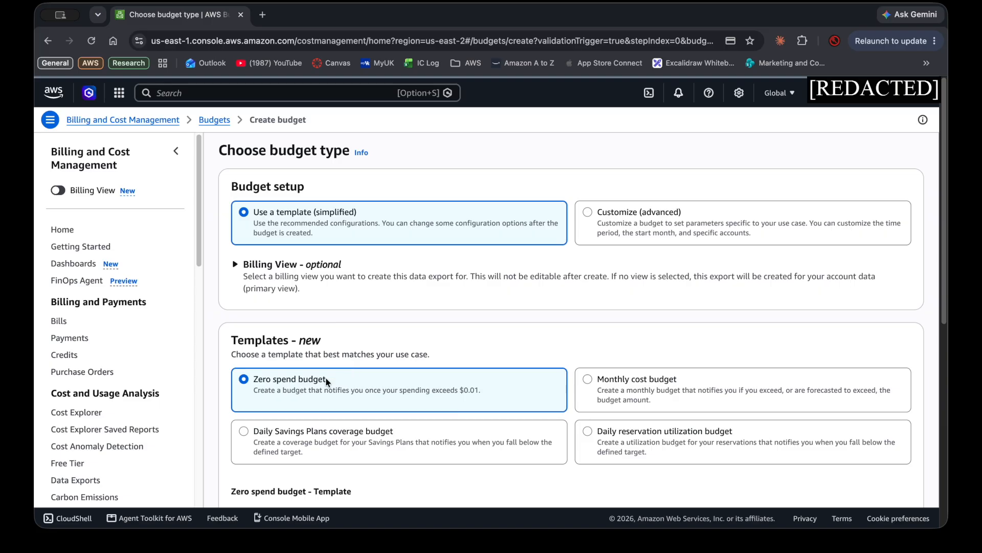
# - Review the budget setup choices, the Zero spend budget template, and its name, email recipients and scope settings
pyautogui.scroll(-2, 326, 382)
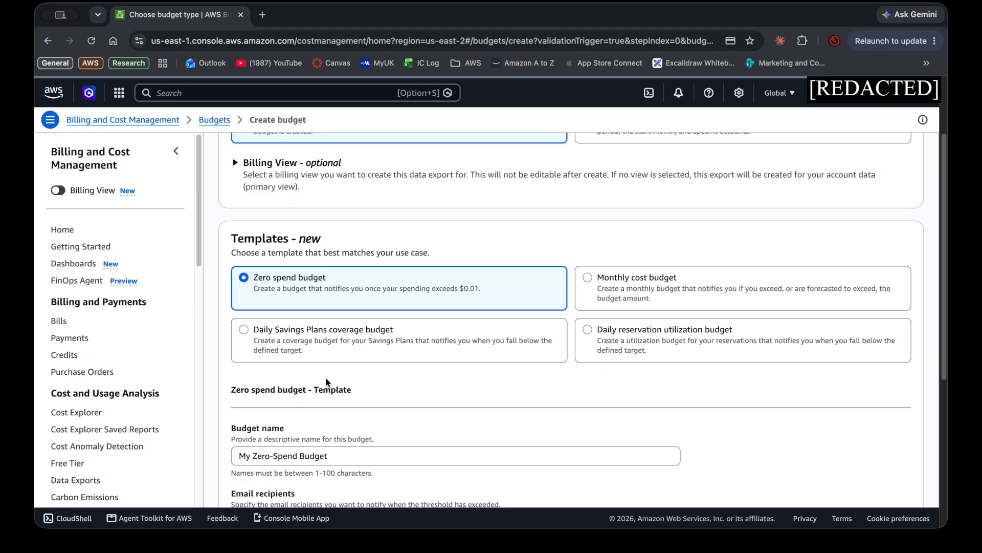
pyautogui.scroll(-2, 326, 381)
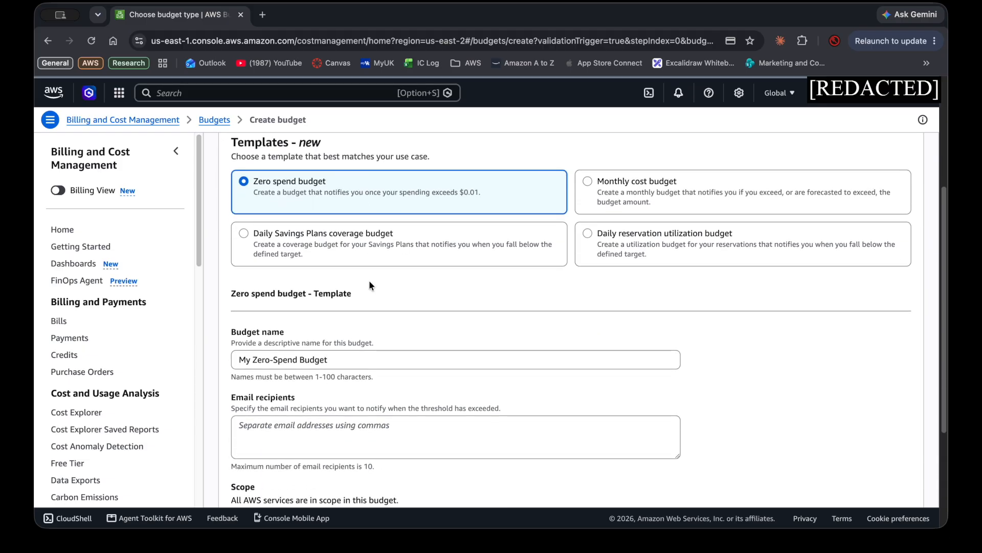
pyautogui.scroll(-2, 369, 280)
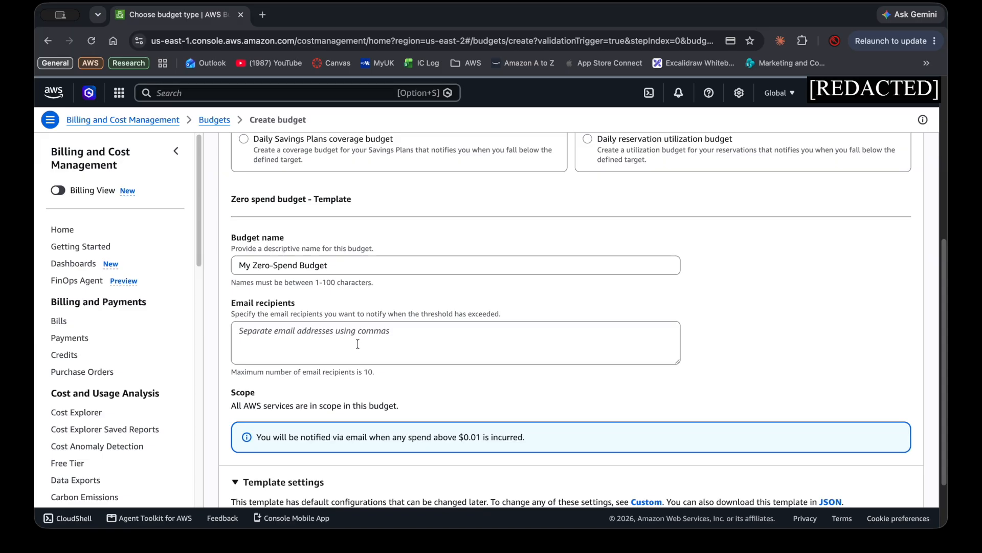
pyautogui.scroll(-2, 345, 340)
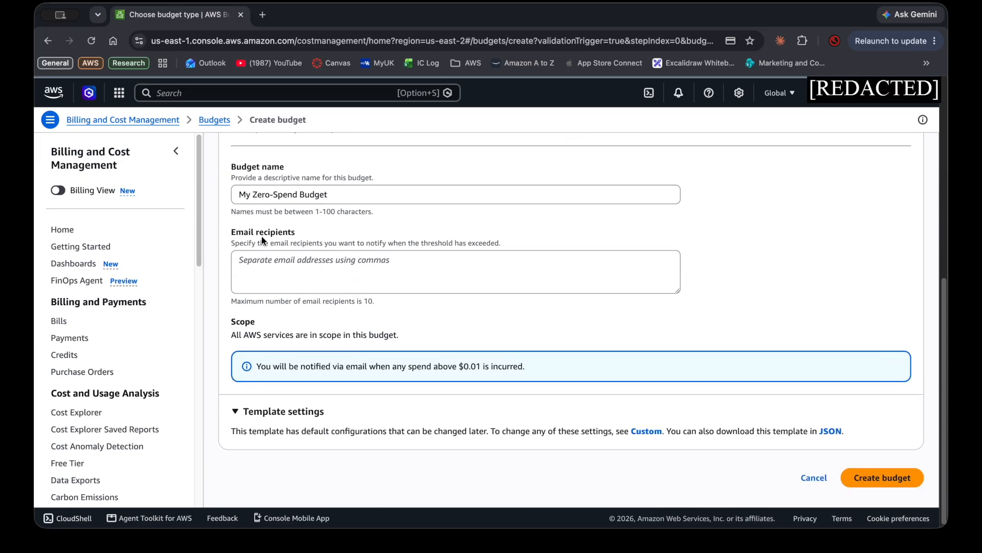
pyautogui.scroll(5, 262, 239)
pyautogui.scroll(-3, 248, 269)
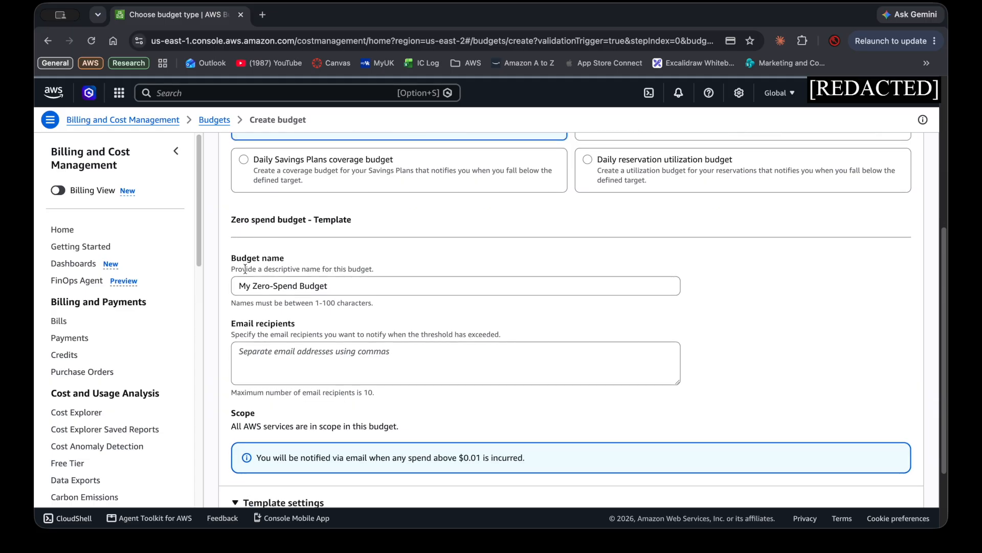
pyautogui.moveTo(234, 285); pyautogui.dragTo(392, 286)
pyautogui.scroll(3, 385, 208)
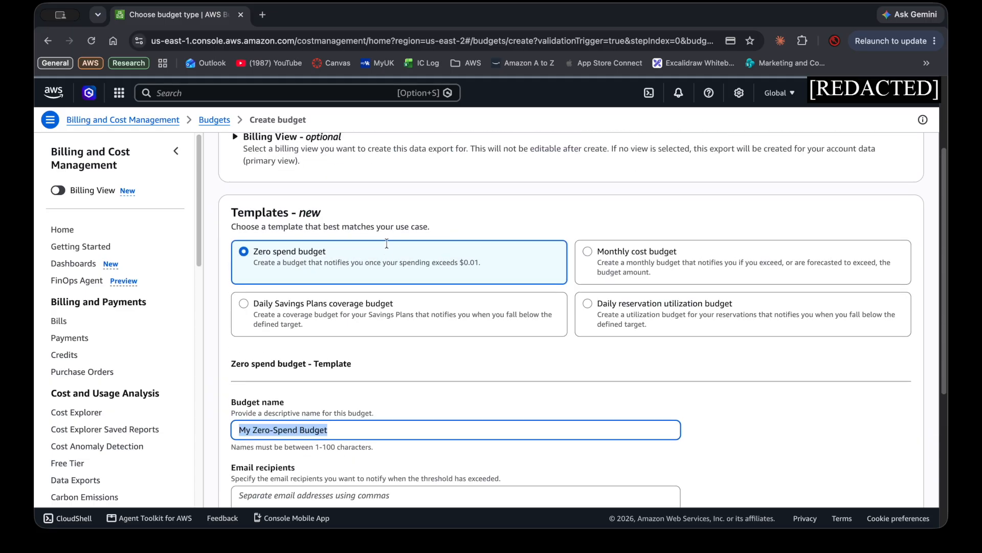
pyautogui.scroll(3, 691, 228)
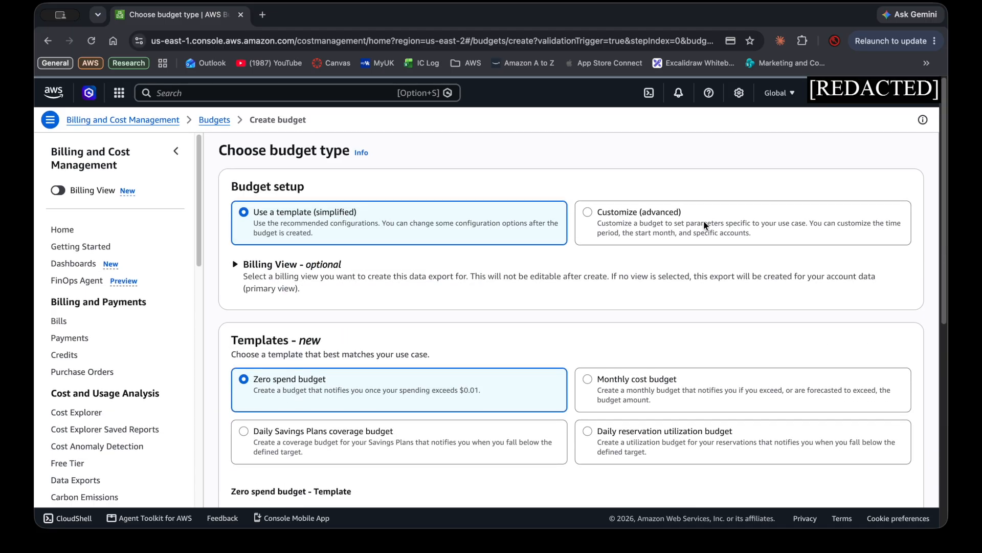
# - Create the budget from the Zero spend budget template, keeping the name My Zero-Spend Budget
pyautogui.scroll(-5, 436, 372)
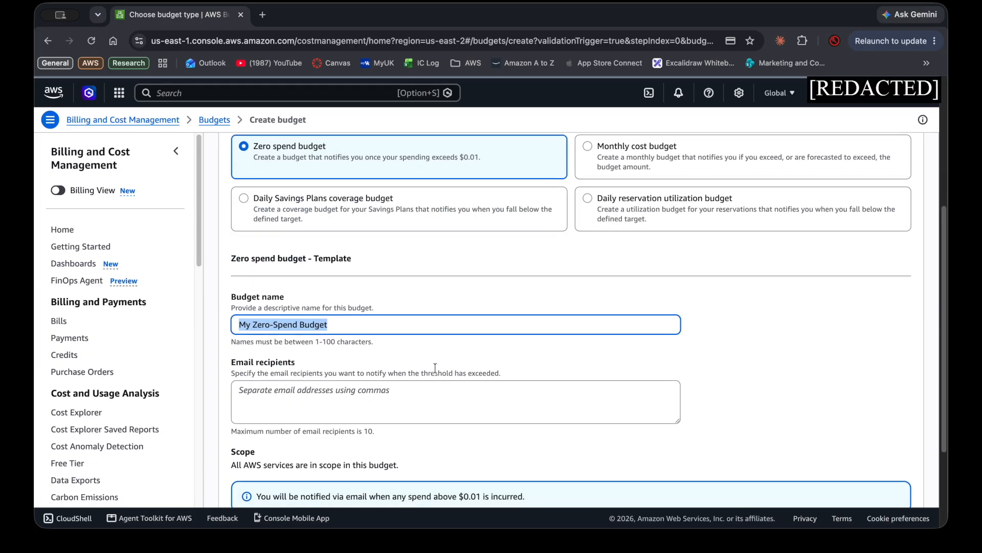
pyautogui.click(305, 318)
pyautogui.moveTo(361, 324); pyautogui.dragTo(379, 310)
pyautogui.click(379, 309)
pyautogui.scroll(-3, 389, 376)
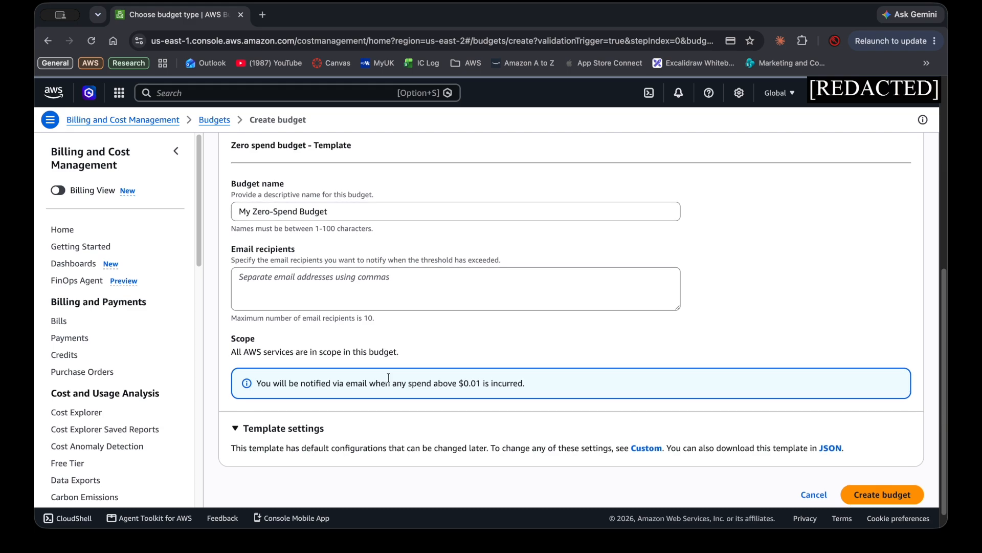
pyautogui.scroll(-1, 389, 377)
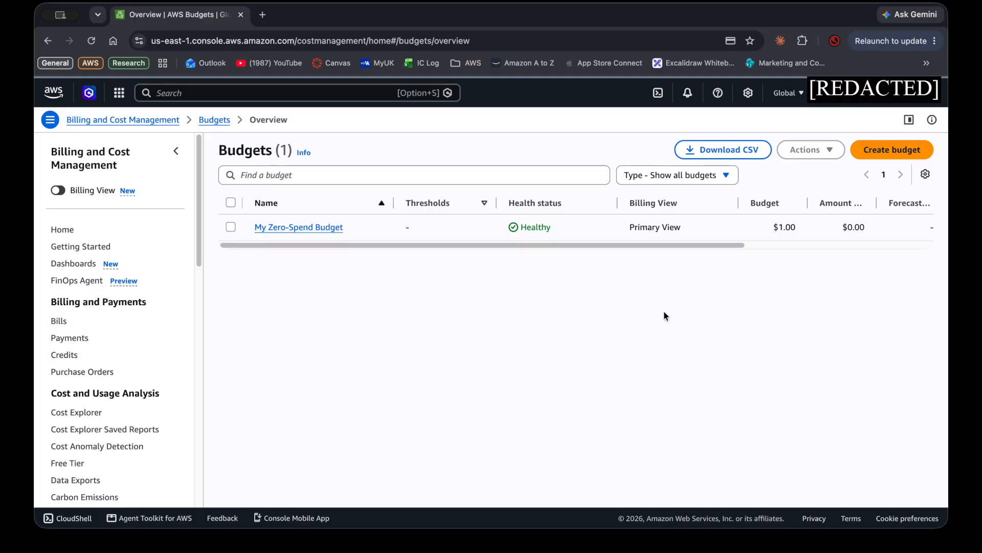
# - Widen the Amount used and Forecasted amount columns in the budgets table and review the new budget's row
pyautogui.hscroll(2, 609, 222)
pyautogui.hscroll(3, 609, 223)
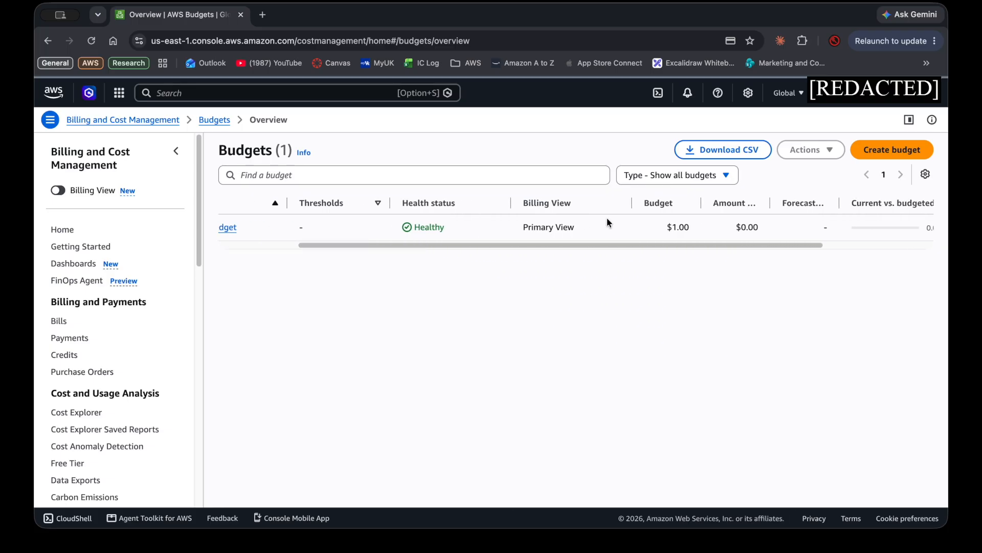
pyautogui.moveTo(686, 227); pyautogui.dragTo(806, 206)
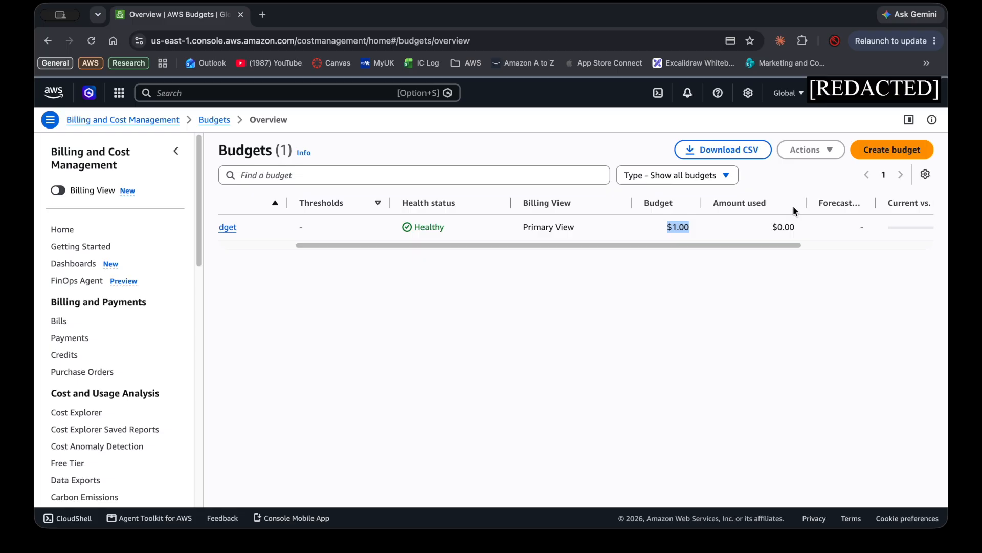
pyautogui.hscroll(2, 769, 224)
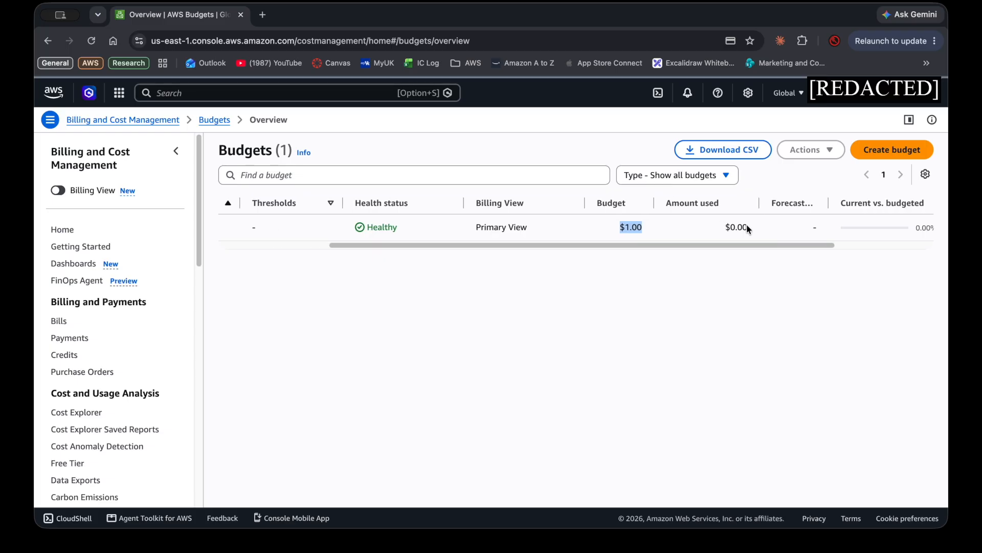
pyautogui.hscroll(5, 747, 224)
pyautogui.moveTo(702, 201); pyautogui.dragTo(743, 201)
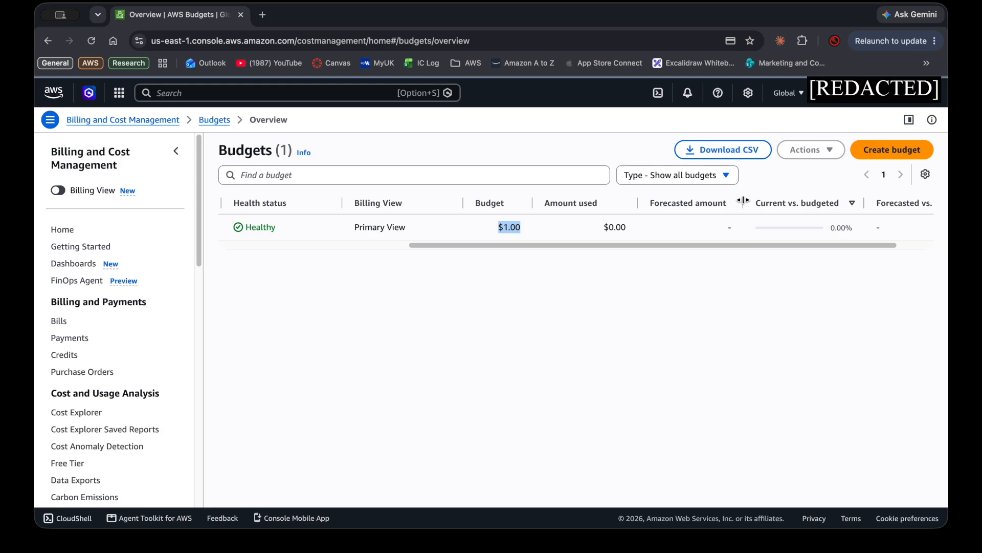
pyautogui.click(728, 226)
pyautogui.hscroll(-10, 612, 216)
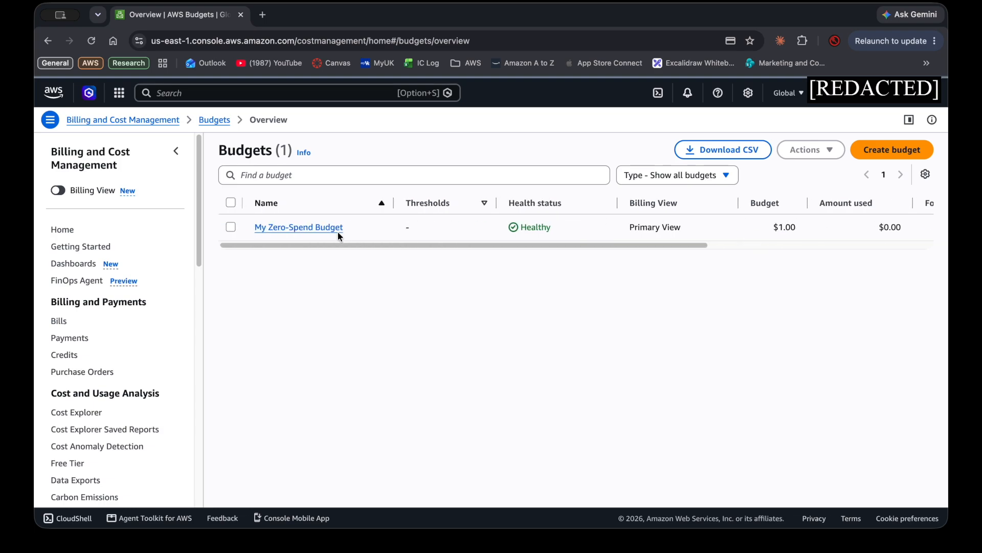
# - Open the details of My Zero-Spend Budget and examine its health, alerts, details and budget history
pyautogui.click(329, 230)
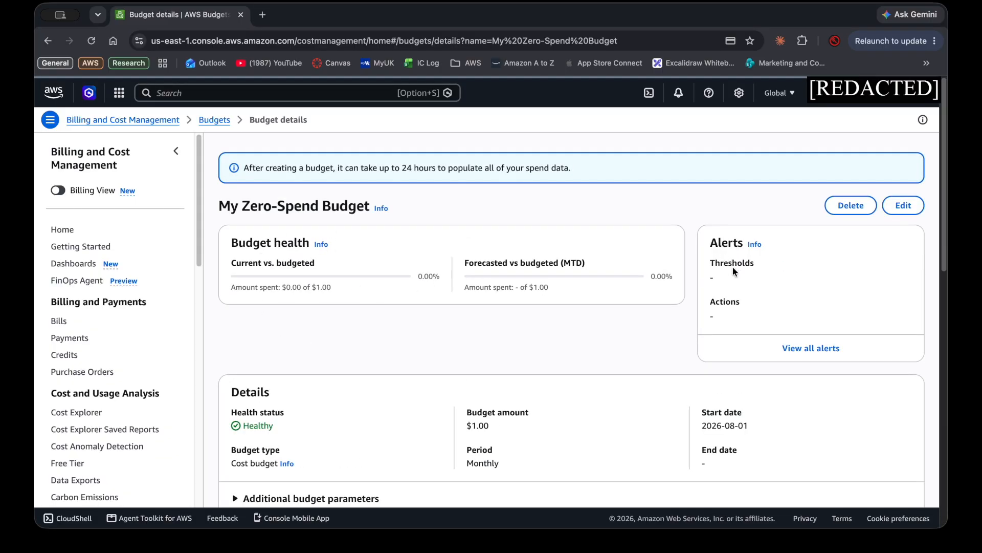
pyautogui.scroll(-6, 330, 360)
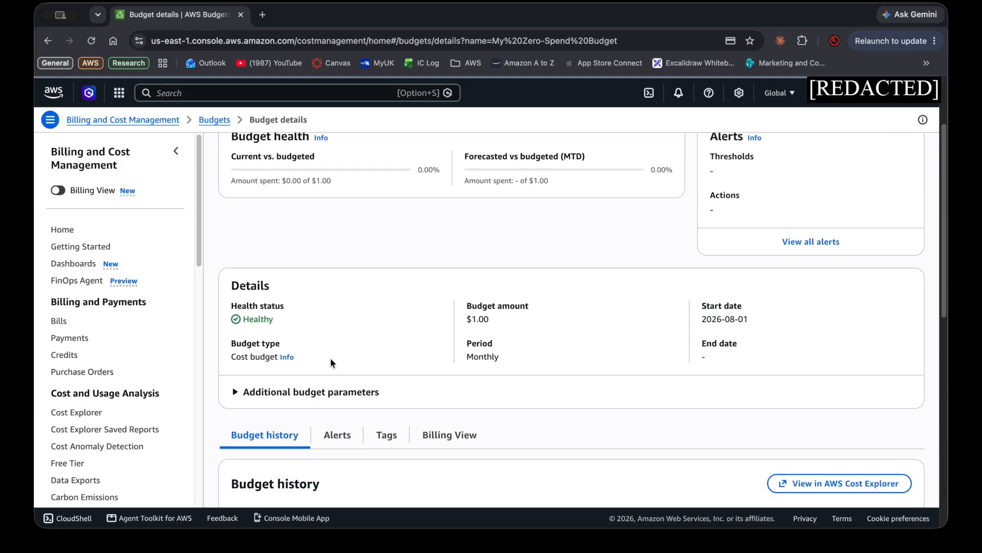
pyautogui.scroll(-4, 331, 363)
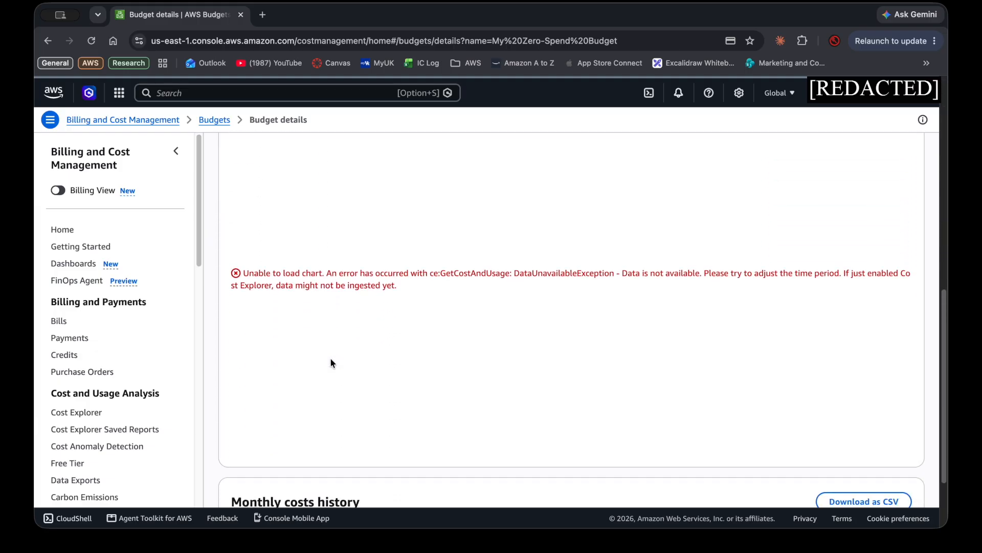
# - Open the alerts of My Zero-Spend Budget and add a new alert threshold to the budget
pyautogui.scroll(8, 331, 362)
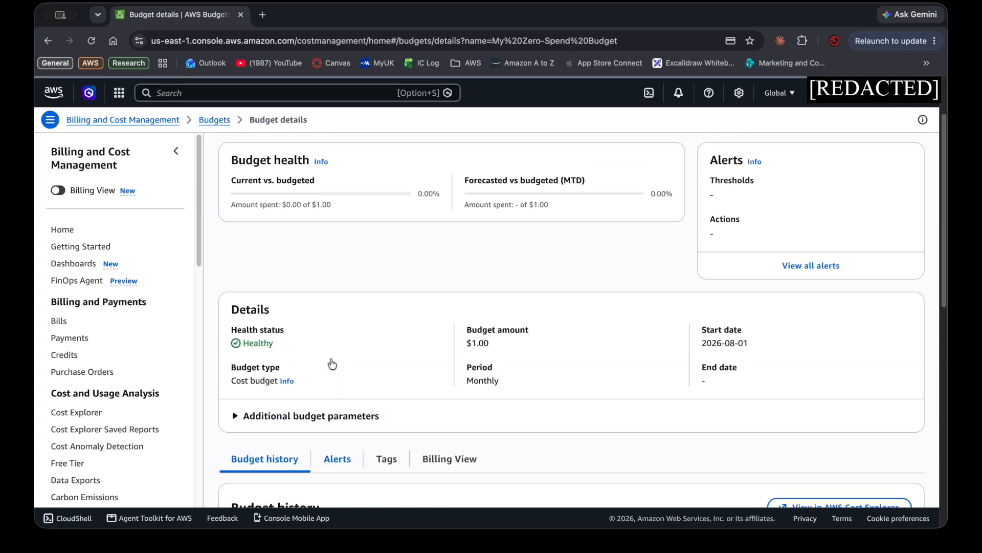
pyautogui.click(335, 457)
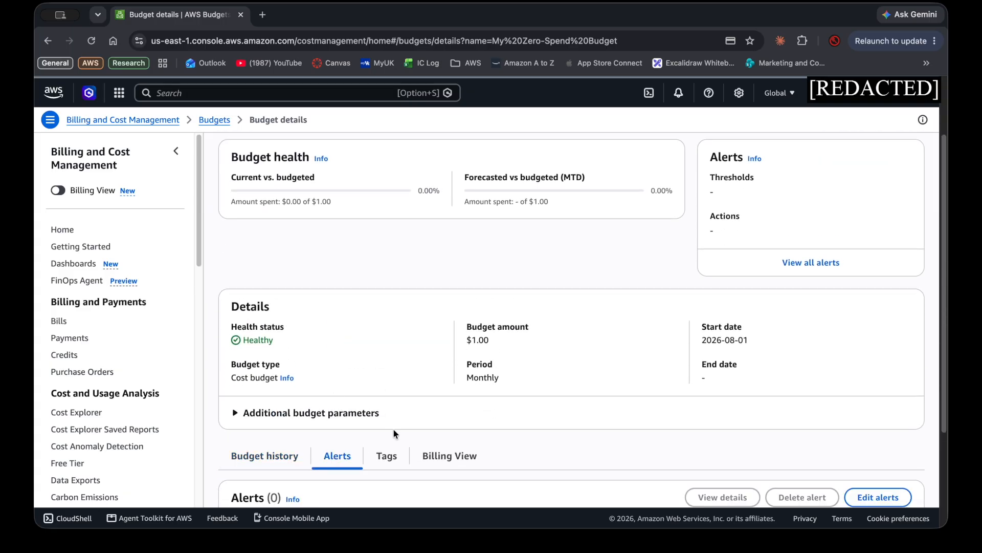
pyautogui.scroll(-3, 393, 430)
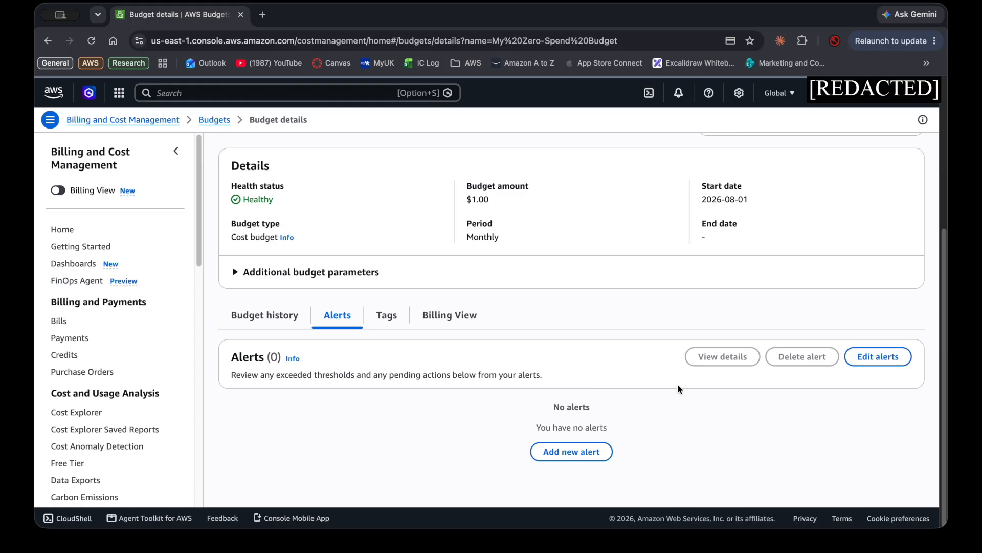
pyautogui.click(559, 447)
pyautogui.scroll(-3, 316, 354)
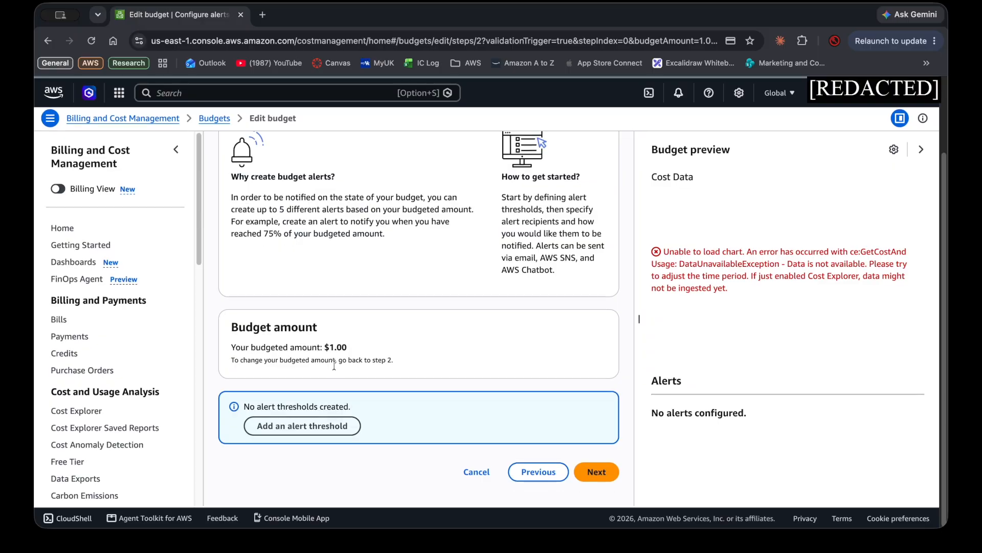
pyautogui.click(321, 433)
pyautogui.scroll(-3, 380, 407)
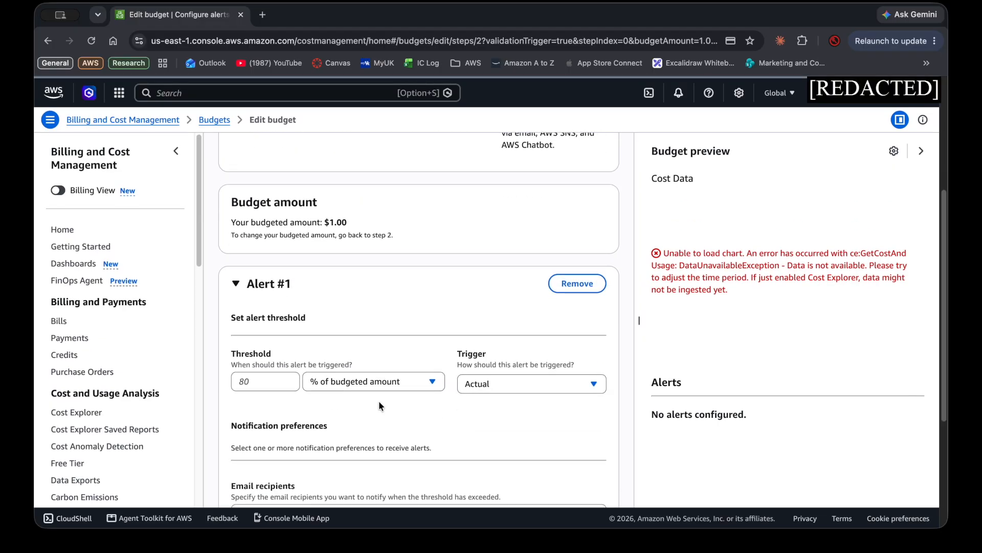
# - Set the alert threshold to an absolute value of 0.01, triggered by actual cost
pyautogui.click(357, 387)
pyautogui.click(356, 421)
pyautogui.click(276, 383)
pyautogui.write('1')
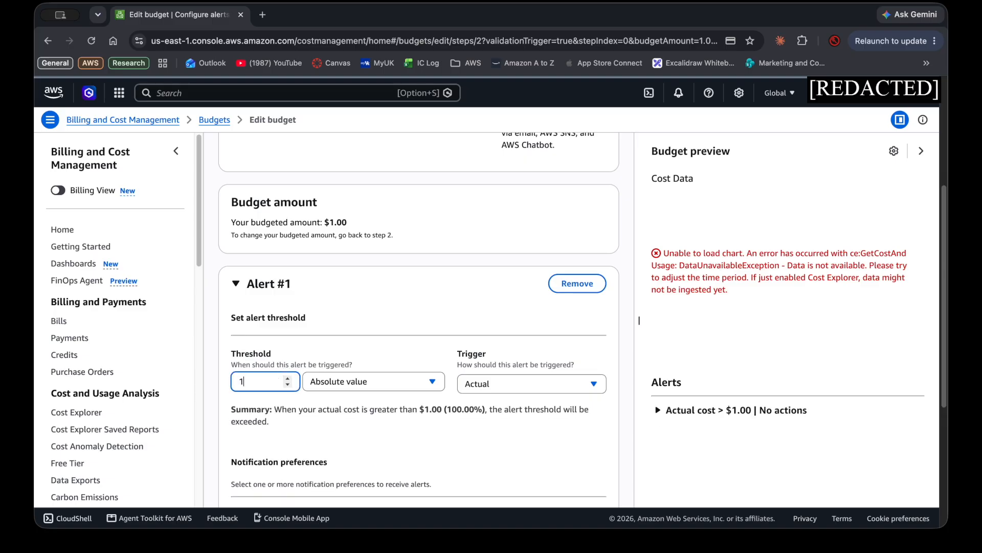
pyautogui.press('BackSpace')
pyautogui.write('0.01')
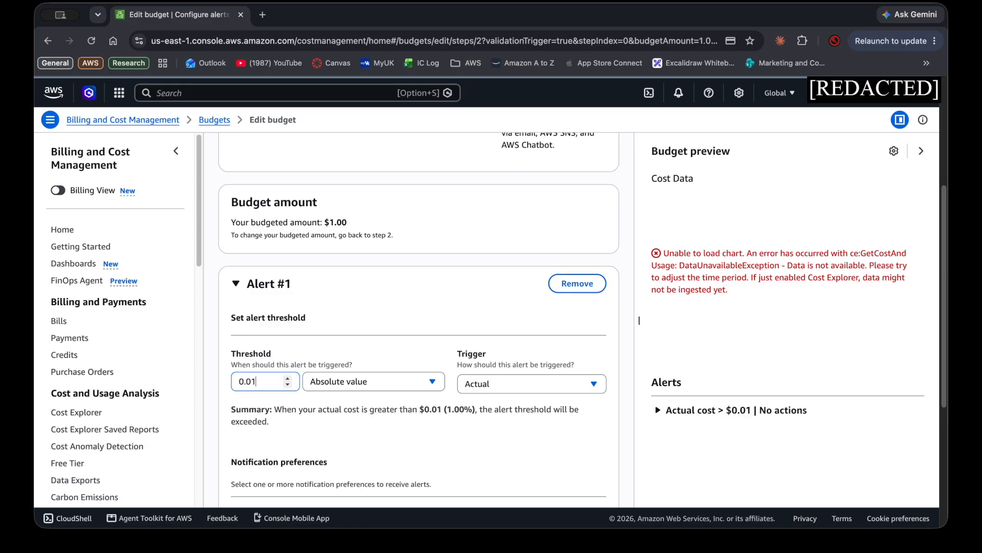
pyautogui.click(336, 423)
# - Go through the alert's notification preferences and continue past the optional budget actions without attaching any
pyautogui.scroll(-3, 335, 422)
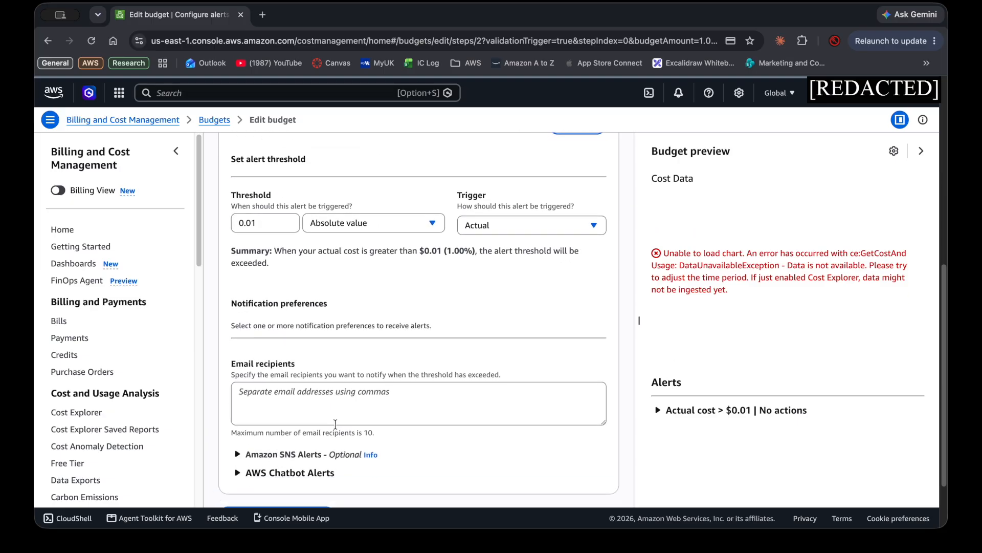
pyautogui.scroll(-1, 336, 422)
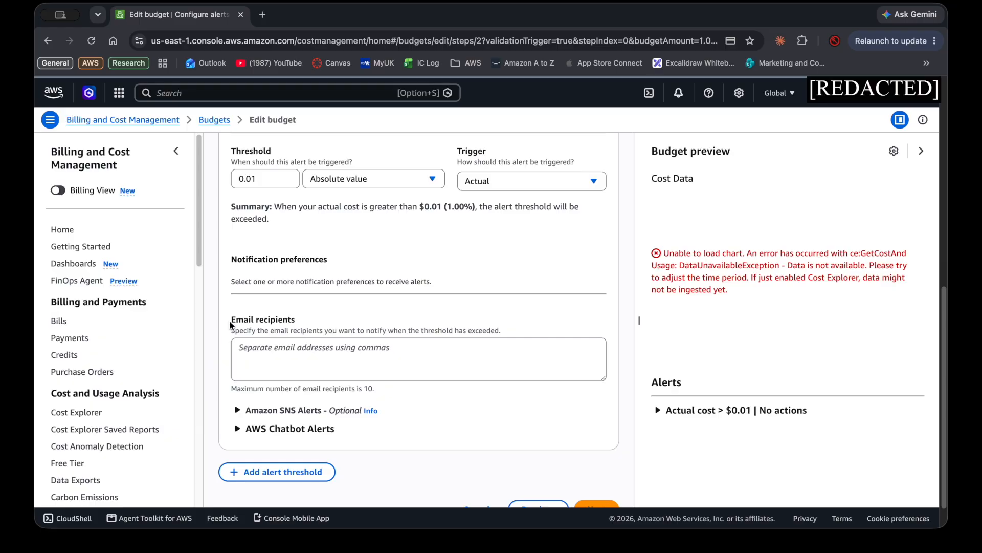
pyautogui.scroll(-1, 441, 387)
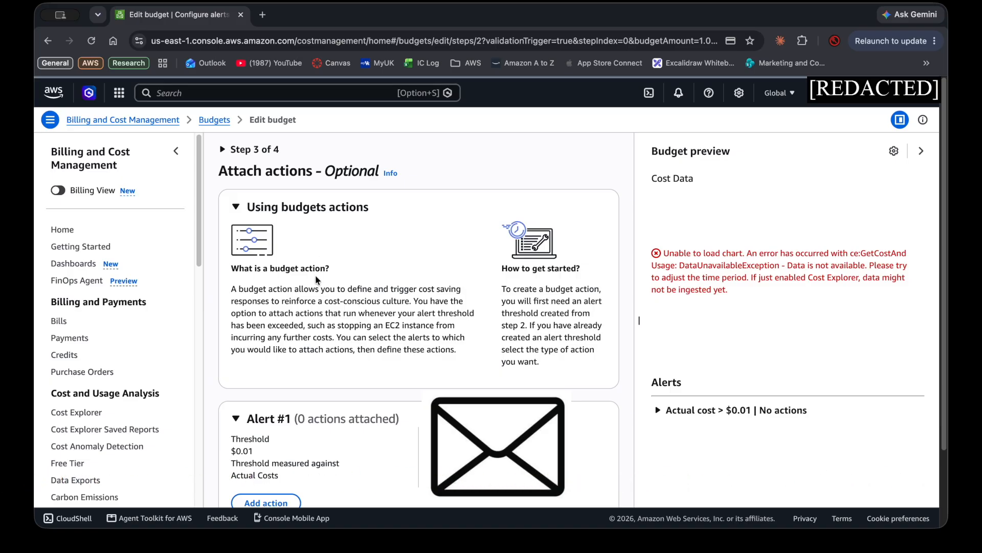
pyautogui.scroll(-2, 316, 278)
pyautogui.scroll(2, 315, 279)
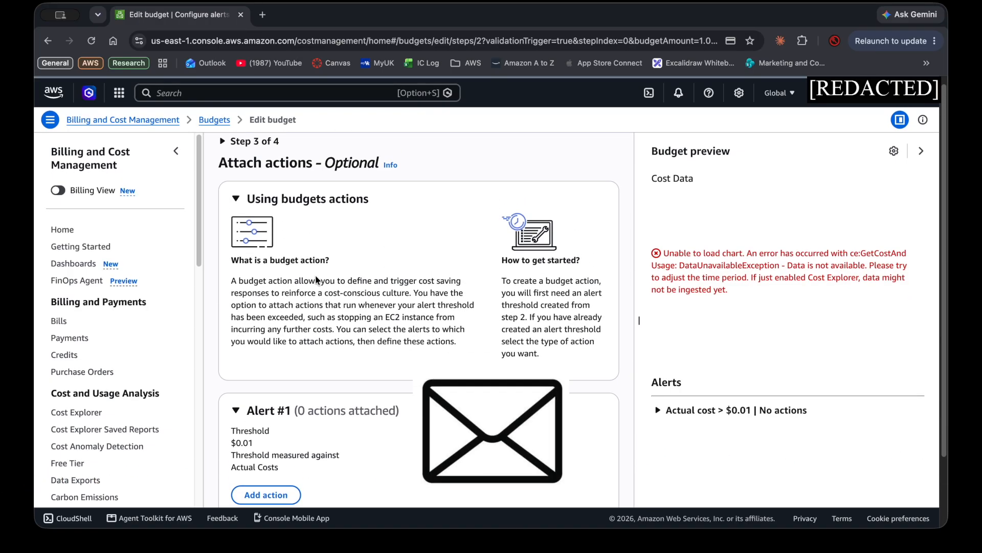
pyautogui.scroll(-2, 315, 279)
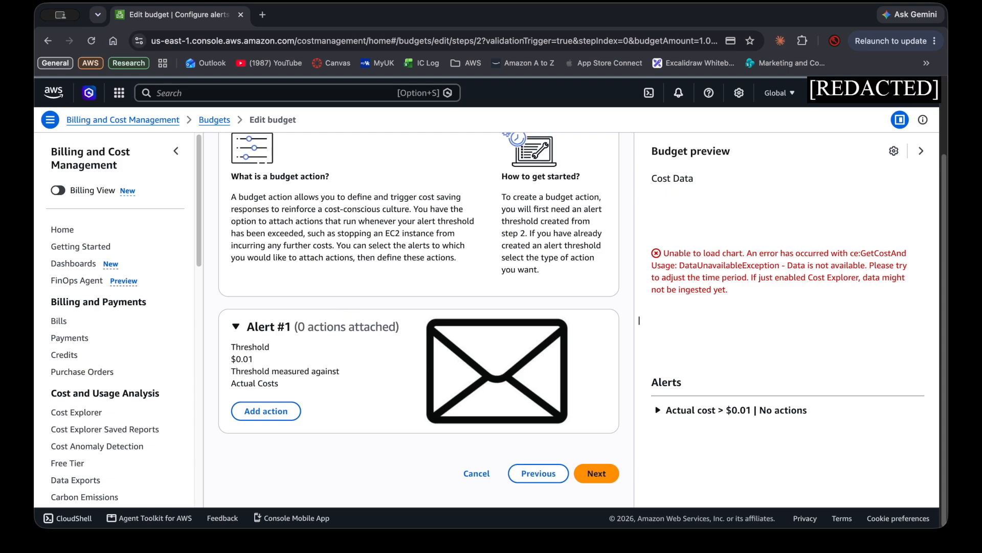
pyautogui.click(602, 474)
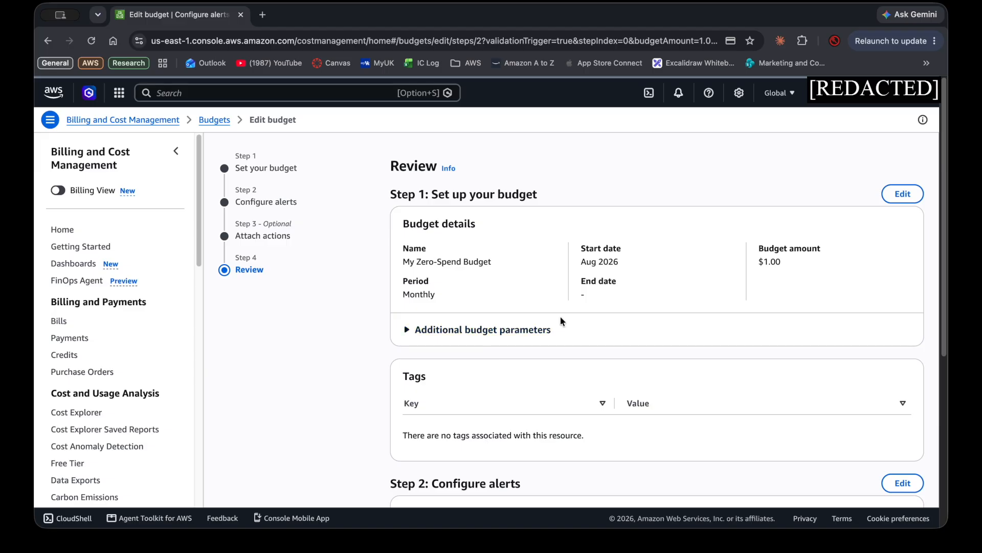
# - Review the budget details and the alert configuration, then save the updated budget
pyautogui.scroll(-1, 589, 317)
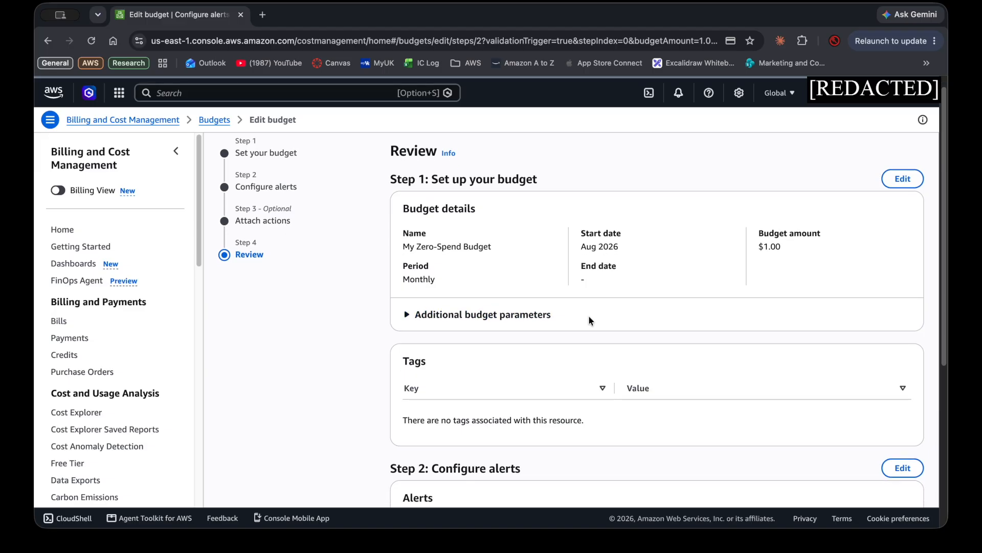
pyautogui.scroll(-5, 589, 321)
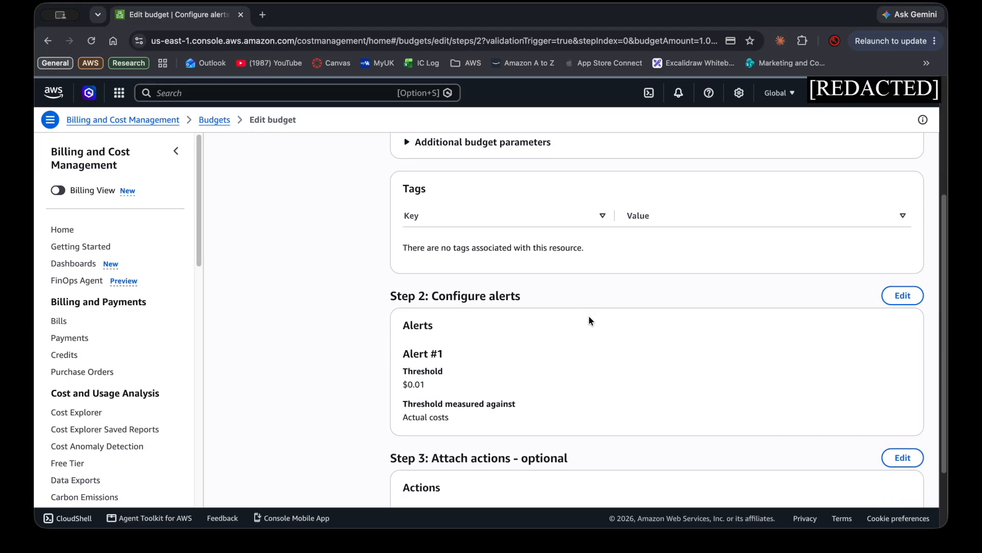
pyautogui.click(903, 472)
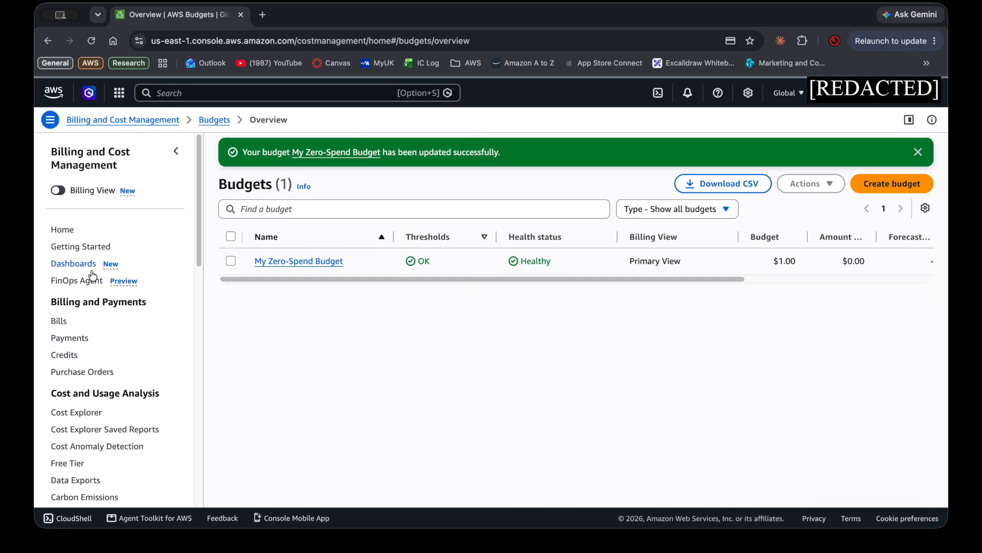
# - Open the Billing and Cost Management home and examine the budgets status and cost anomalies status in Cost monitor
pyautogui.click(60, 233)
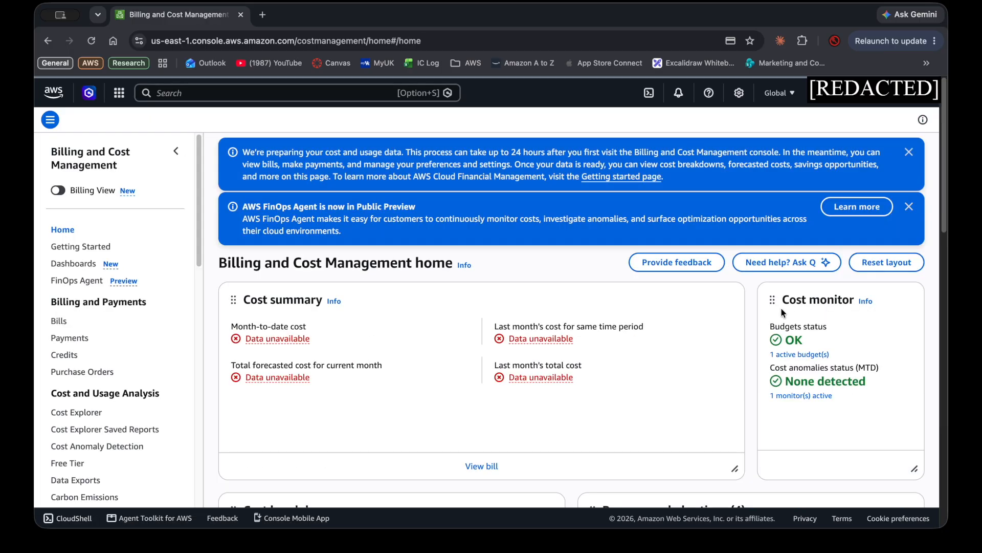
pyautogui.moveTo(763, 333); pyautogui.dragTo(825, 328)
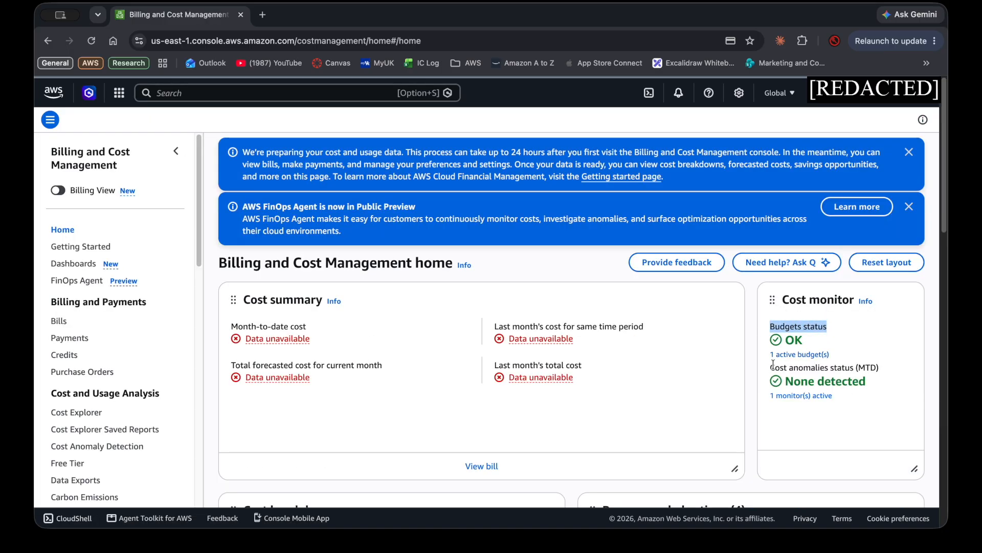
pyautogui.click(765, 367)
pyautogui.moveTo(764, 367); pyautogui.dragTo(889, 369)
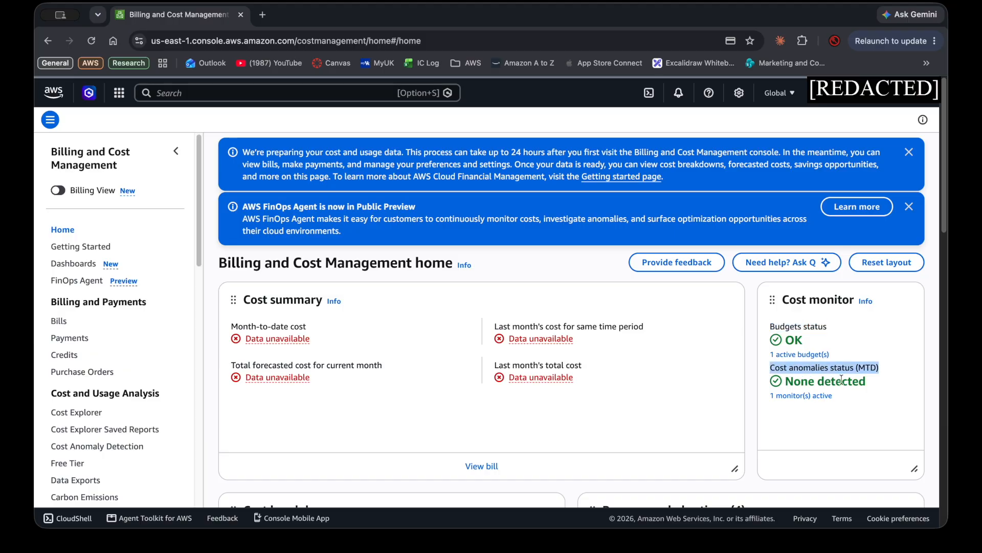
pyautogui.scroll(-3, 695, 416)
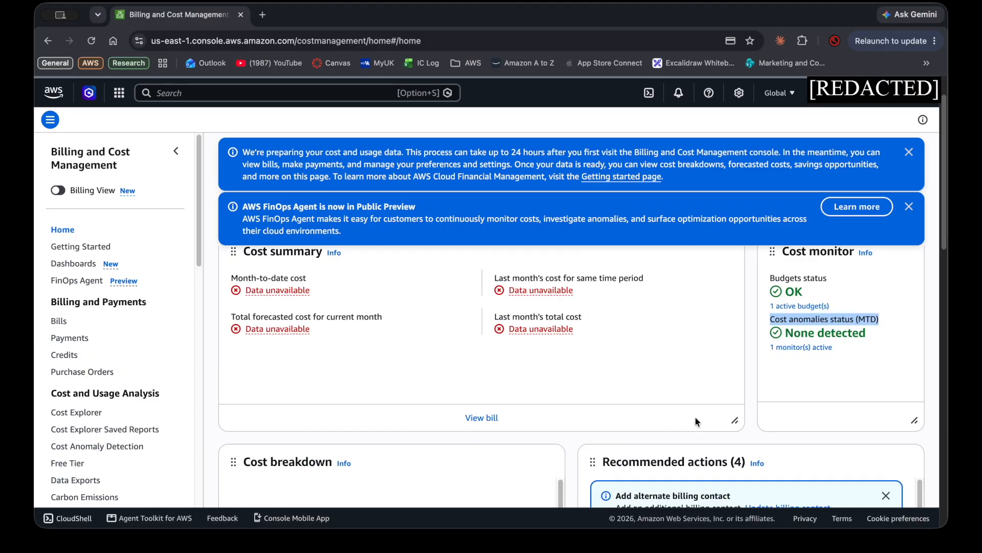
pyautogui.scroll(3, 695, 416)
# - Return to Console Home and look over the Recently visited and Cost and usage widgets
pyautogui.click(52, 92)
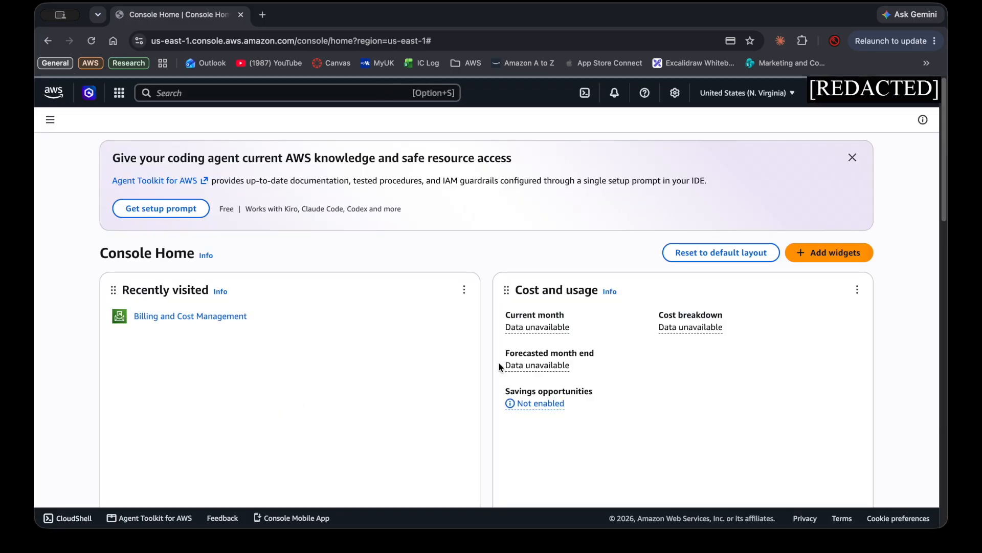
pyautogui.moveTo(267, 324); pyautogui.dragTo(288, 341)
pyautogui.scroll(-1, 419, 333)
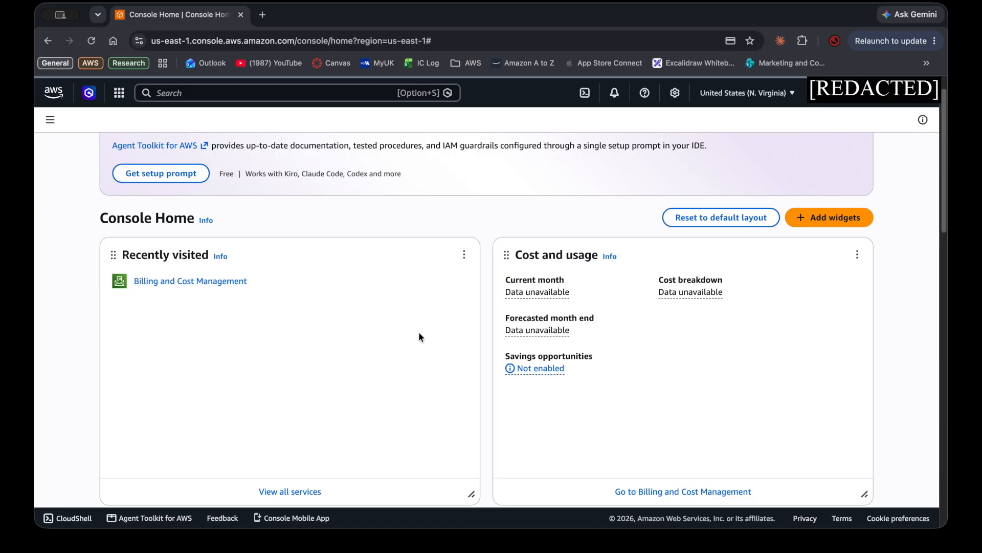